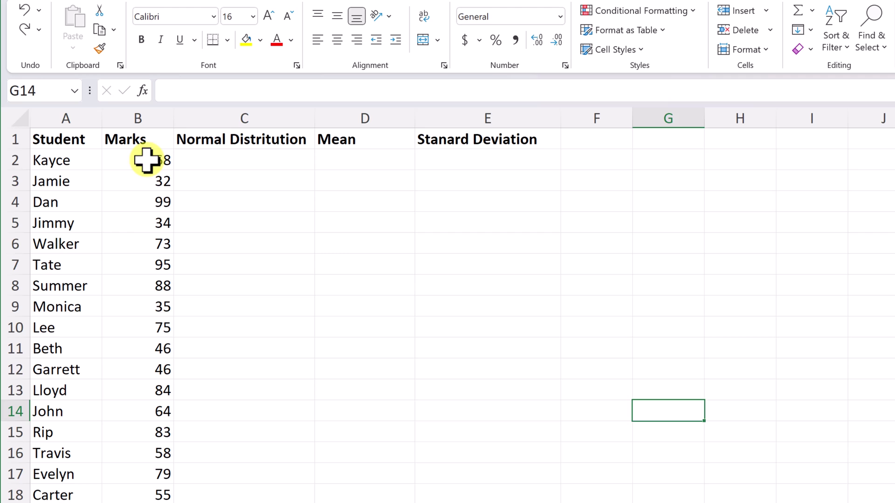
- Sort the student rows by Marks, smallest to largest (32 to 99), keeping names alongside
drag(148, 162, 158, 487)
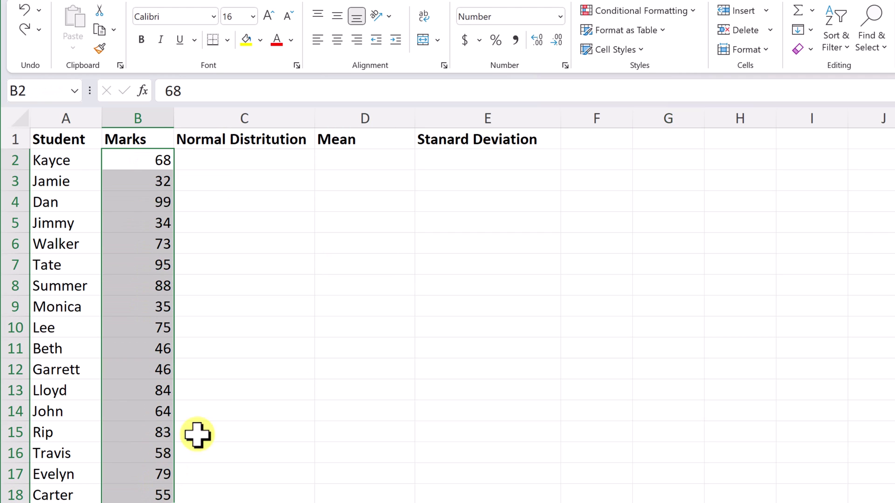
click(849, 44)
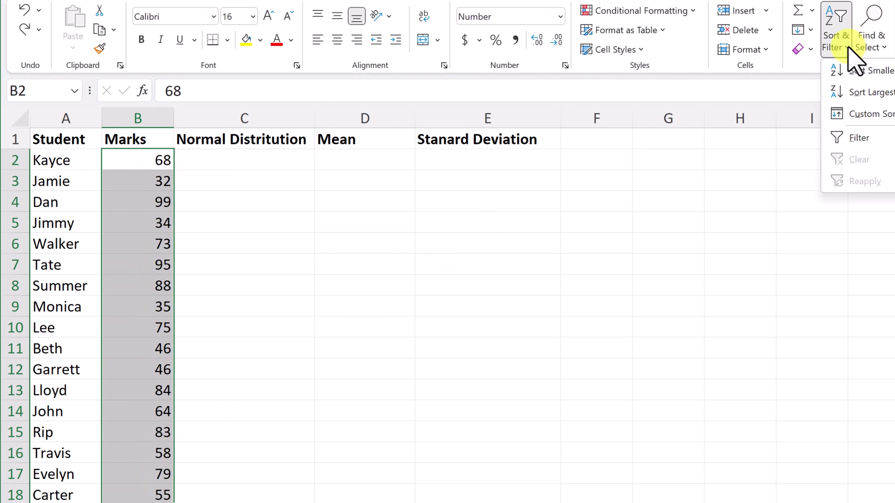
click(871, 70)
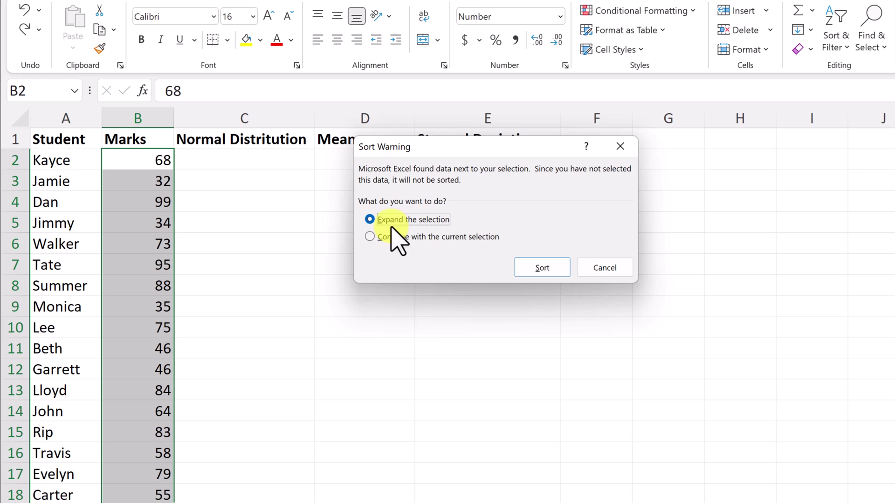
click(546, 268)
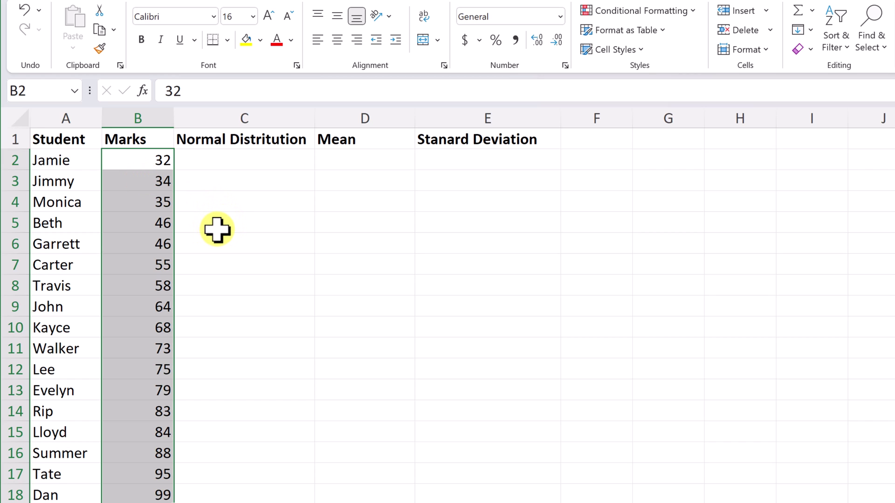
- Enter =AVERAGE(B2:B18) in D2 under the Mean heading
click(219, 229)
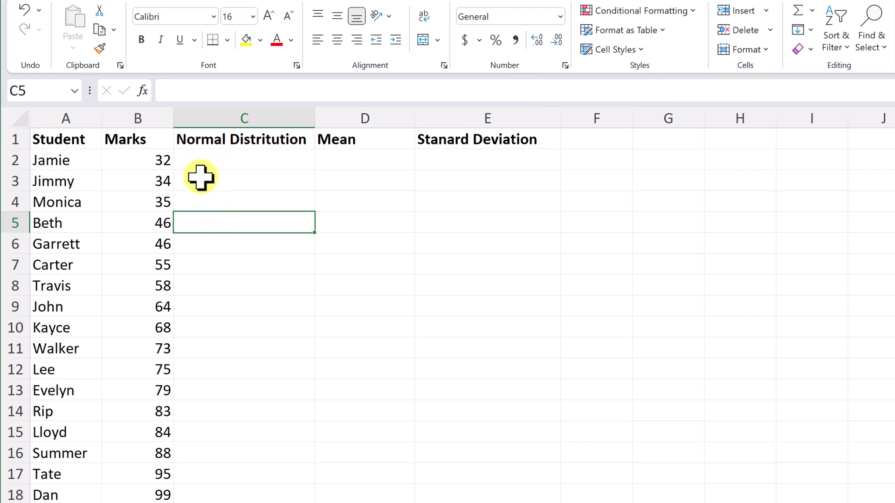
click(350, 163)
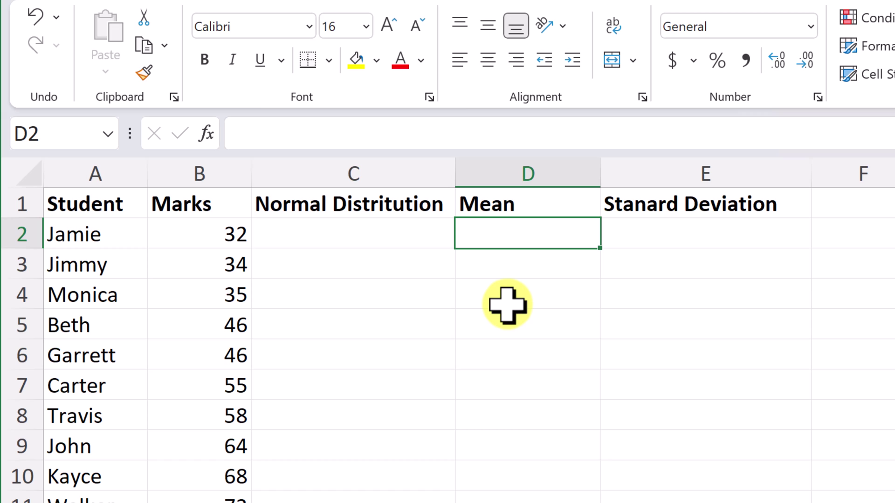
text(=)
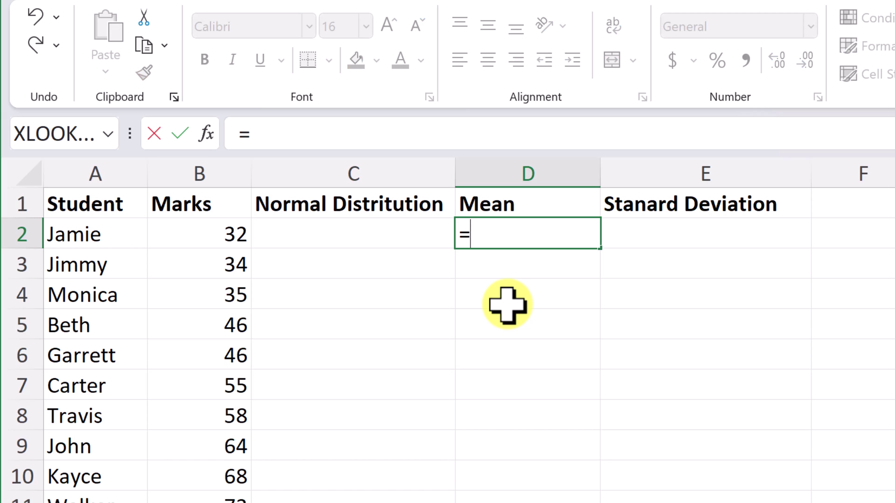
text(av)
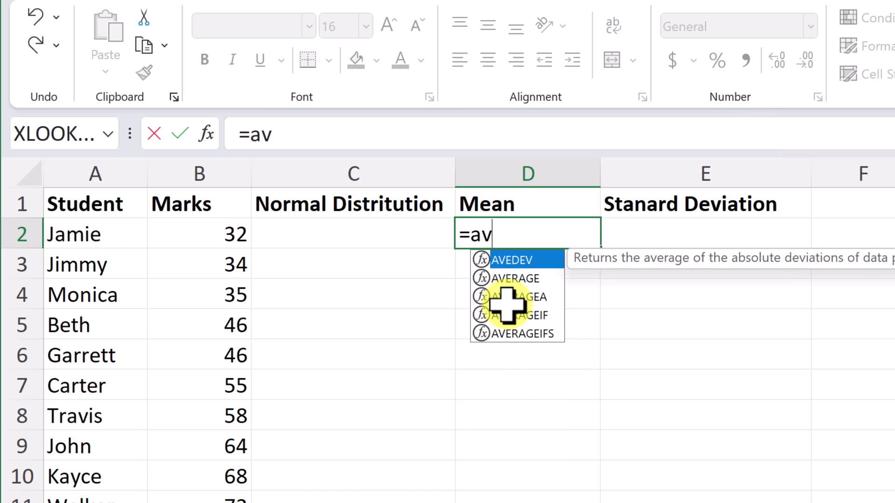
text(er)
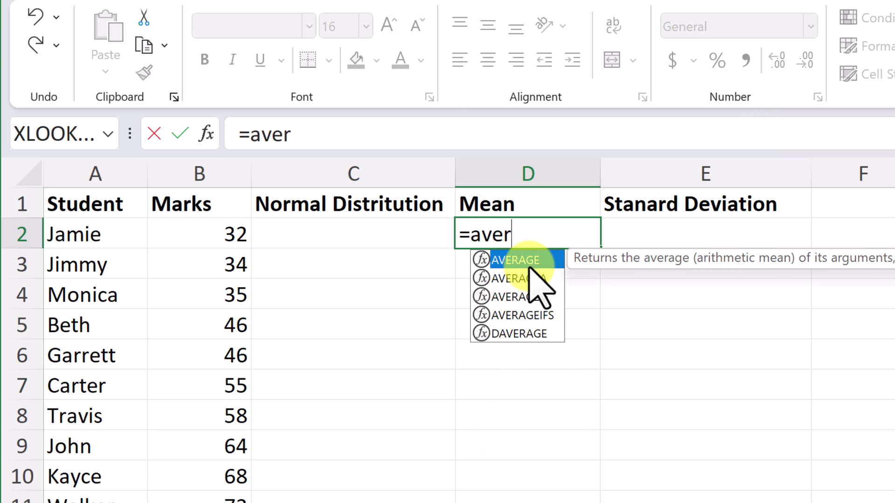
double_click(528, 261)
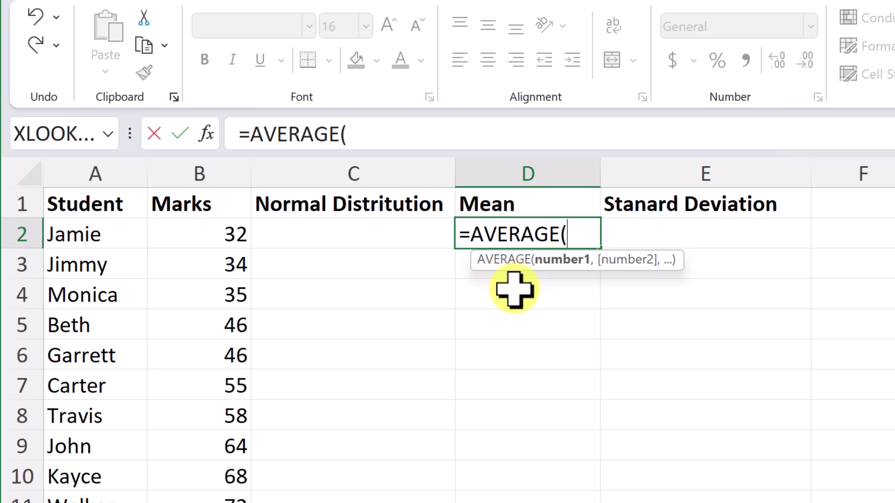
drag(216, 242, 206, 502)
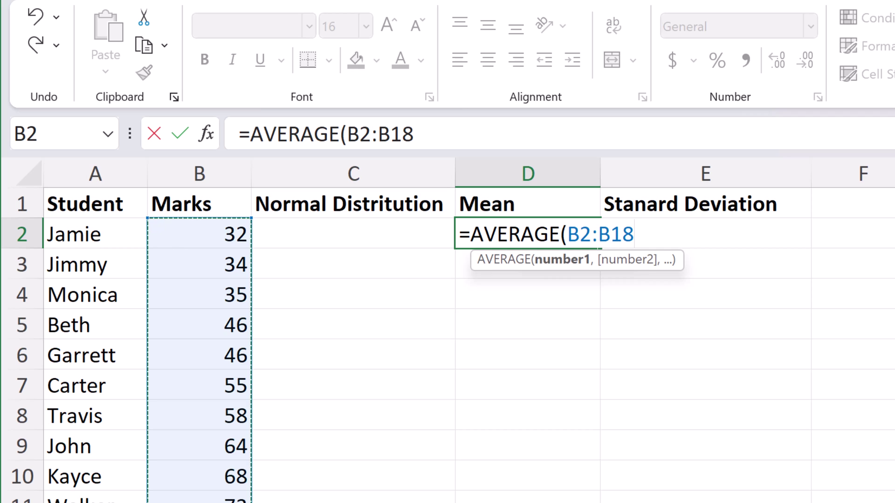
key(Return)
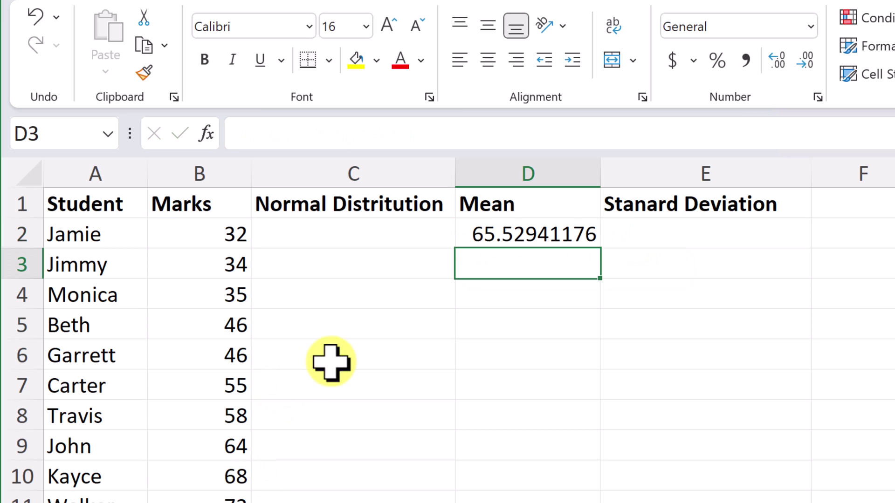
- Reduce D2's decimal places so the mean displays as 66
click(548, 241)
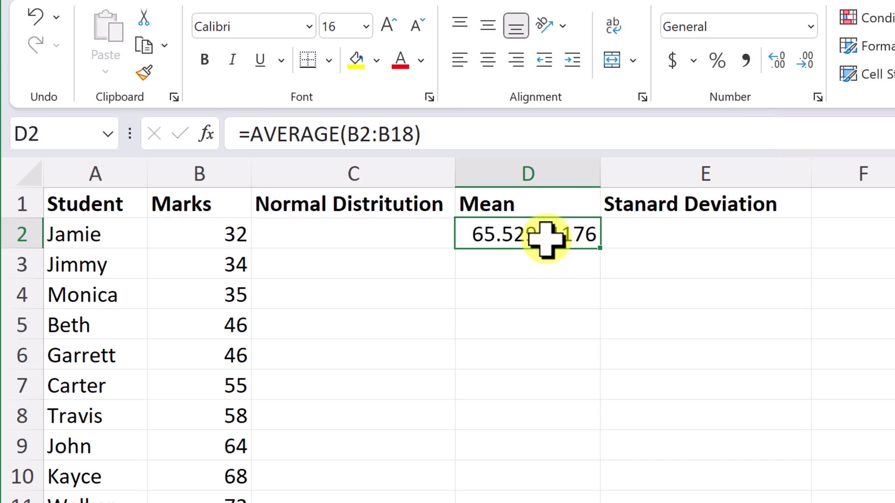
click(805, 70)
click(805, 70)
click(805, 70)
click(805, 70)
click(805, 70)
click(805, 70)
click(806, 70)
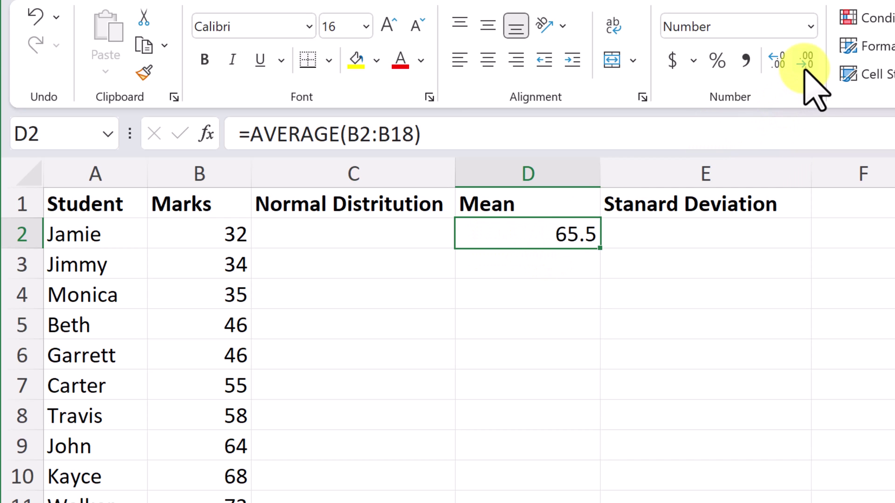
click(805, 69)
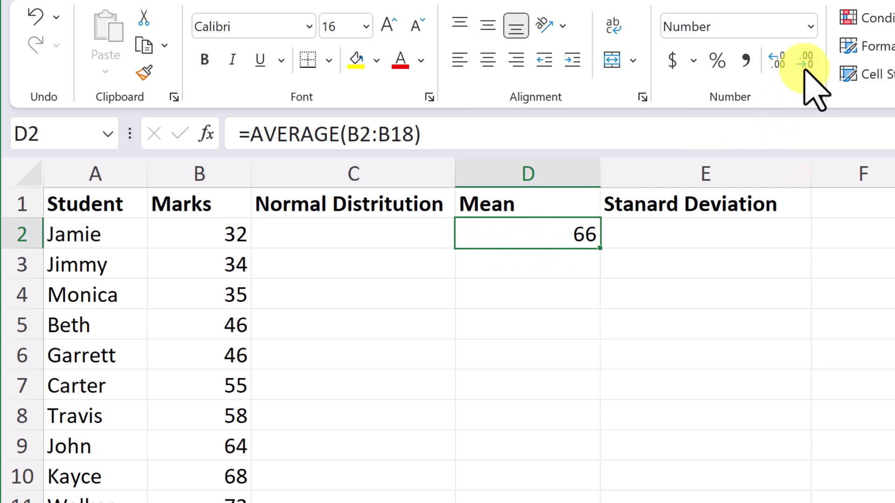
- Enter =STDEV.P(B2:B18) in E2 under the Standard Deviation heading
click(674, 239)
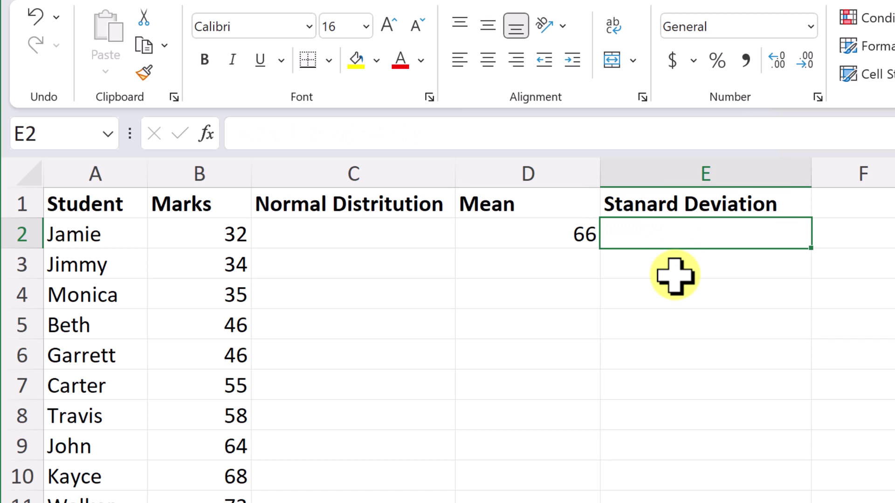
text(=)
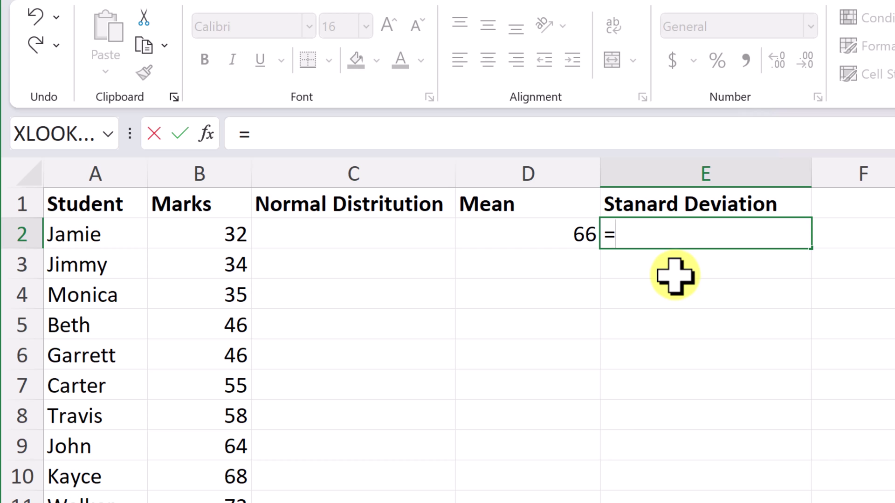
text(st)
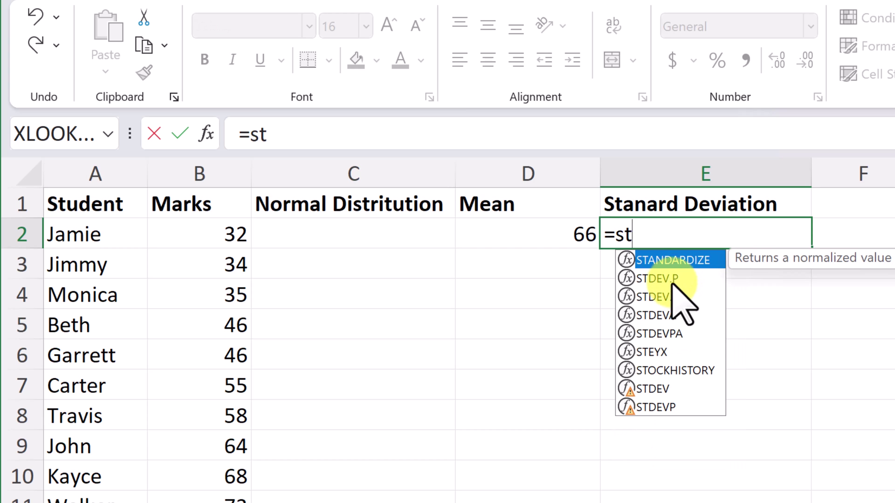
text(d)
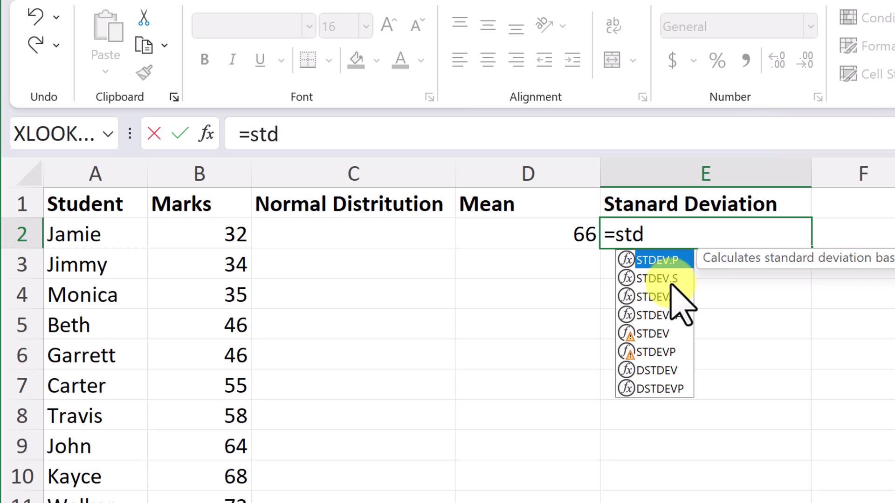
double_click(668, 261)
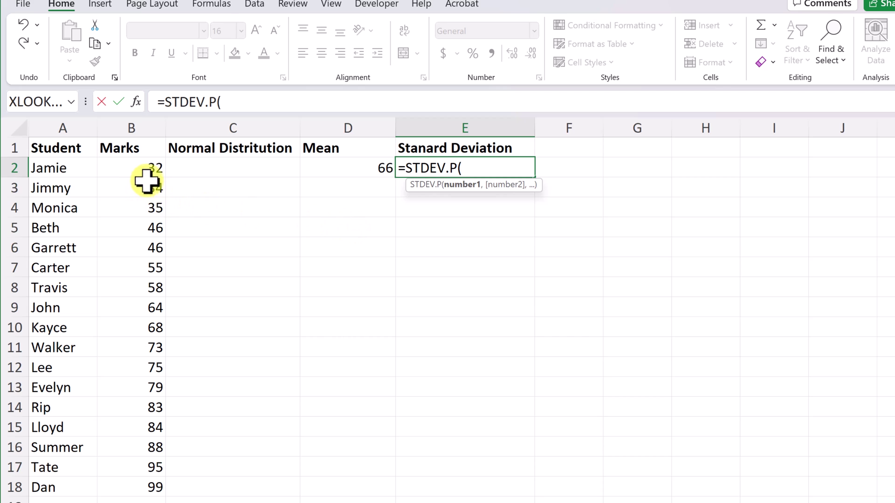
drag(146, 169, 134, 487)
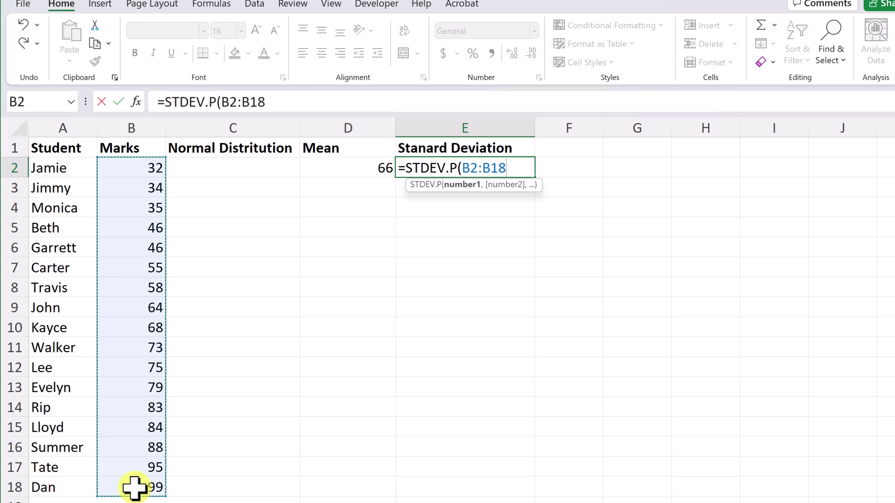
key(Return)
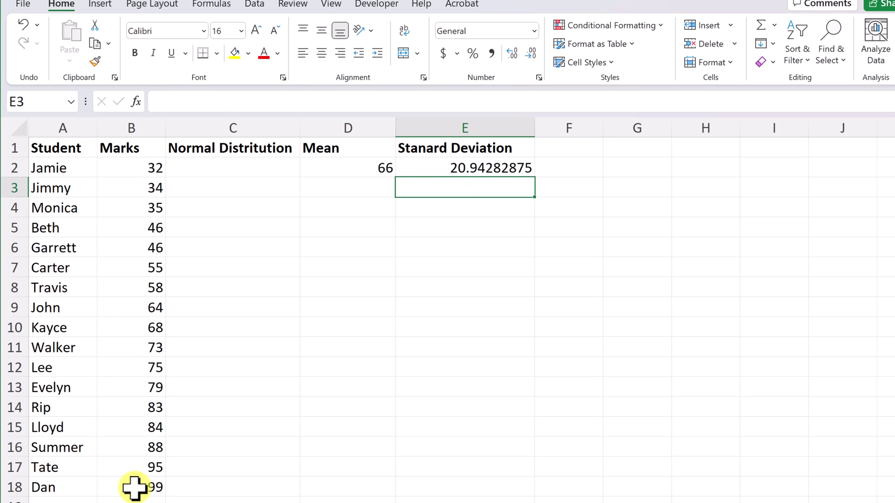
- Decrease E2's decimal places so the deviation 20.94282875 displays as 21
click(559, 67)
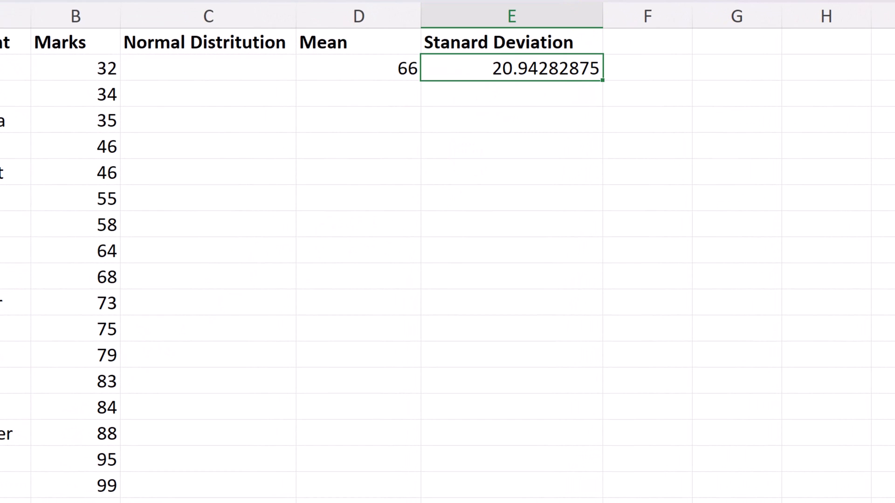
key(alt+h)
key(9)
key(alt+h)
key(9)
key(alt+h)
key(9)
key(alt+h)
key(9)
key(alt+h)
key(9)
key(alt+h)
key(9)
key(alt+h)
key(9)
key(alt+h)
key(9)
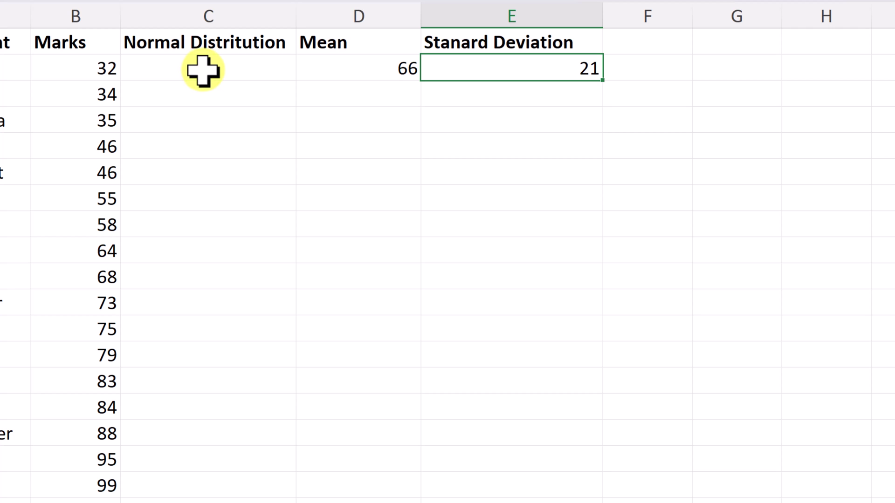
- In C2, start a NORM.DIST formula using B2 as x, D2 as mean and E2 as deviation
click(205, 72)
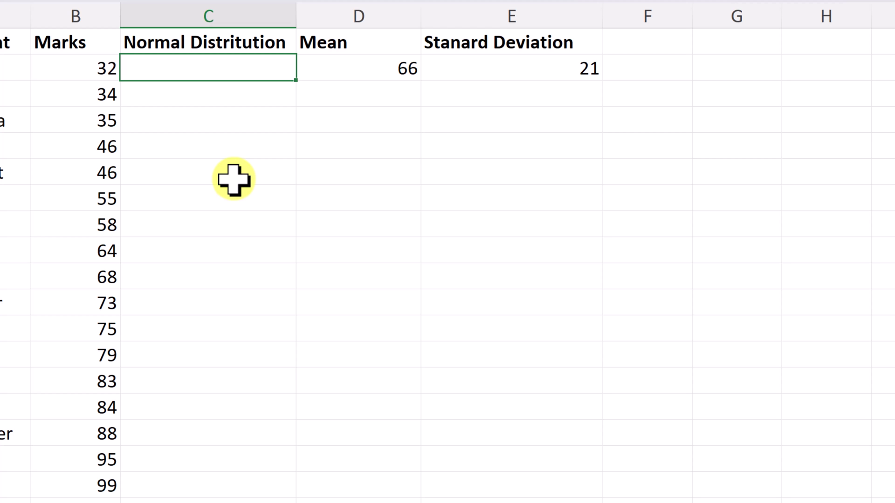
text(=no)
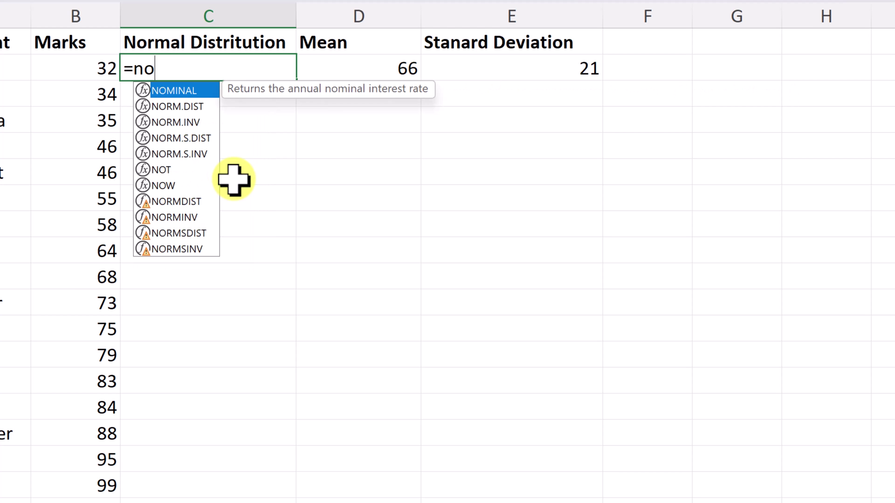
text(r)
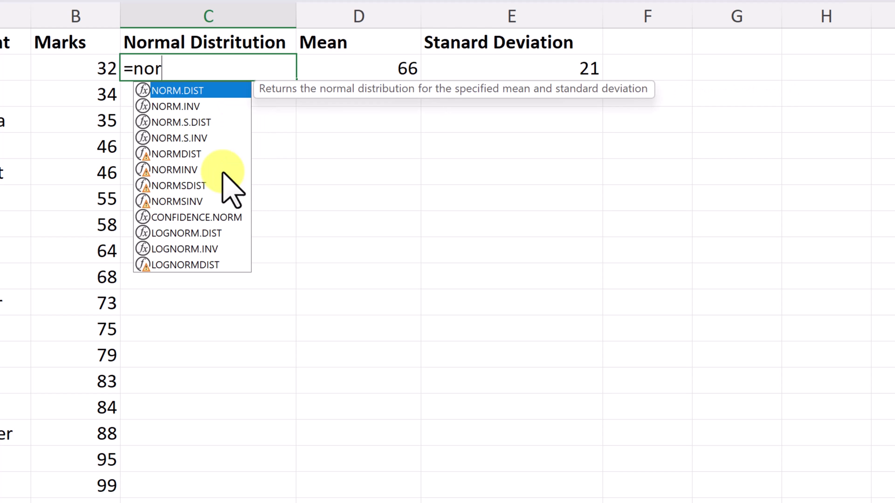
double_click(187, 91)
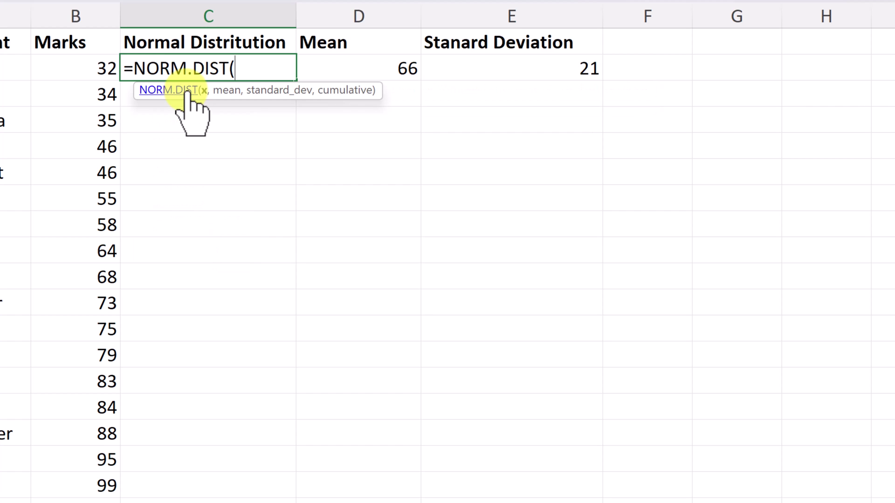
click(101, 68)
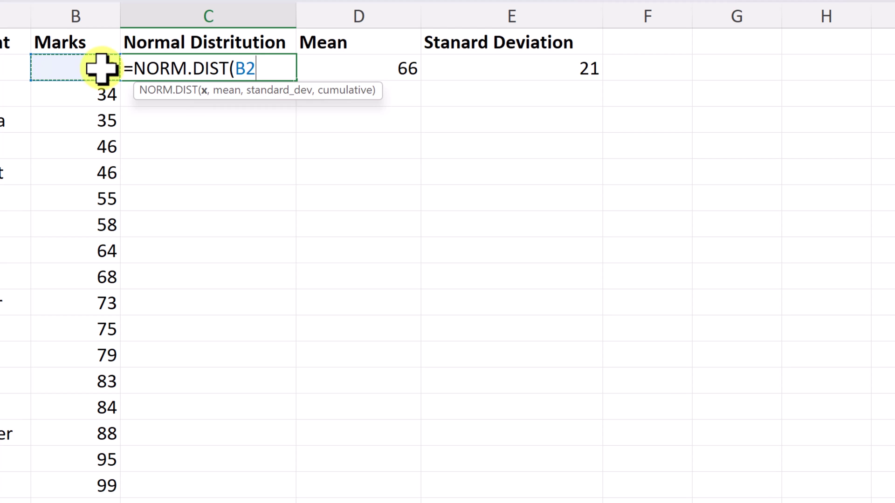
text(,)
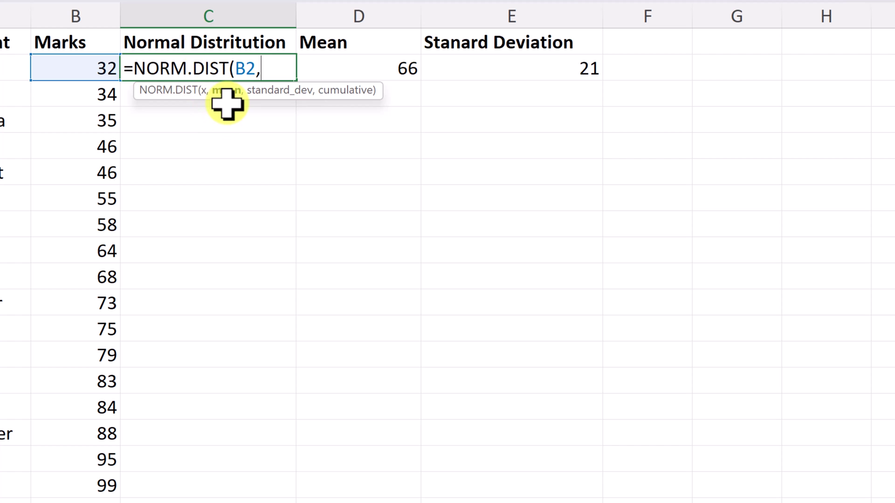
click(404, 70)
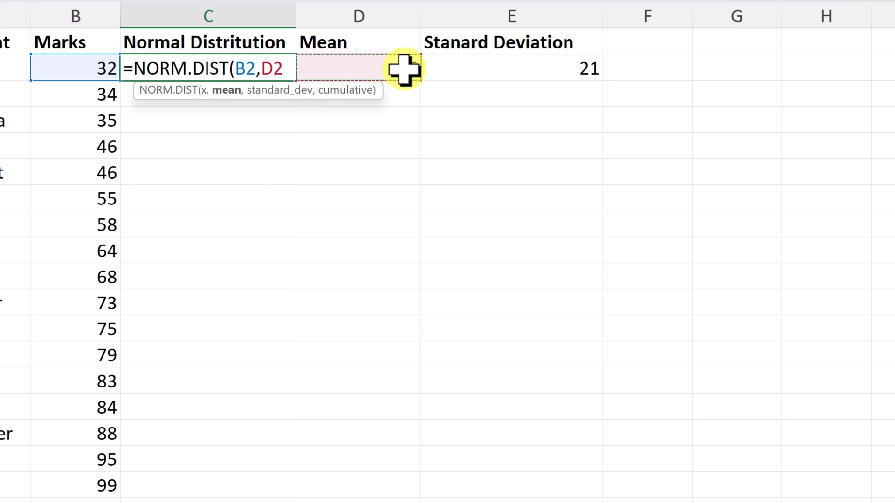
text(,)
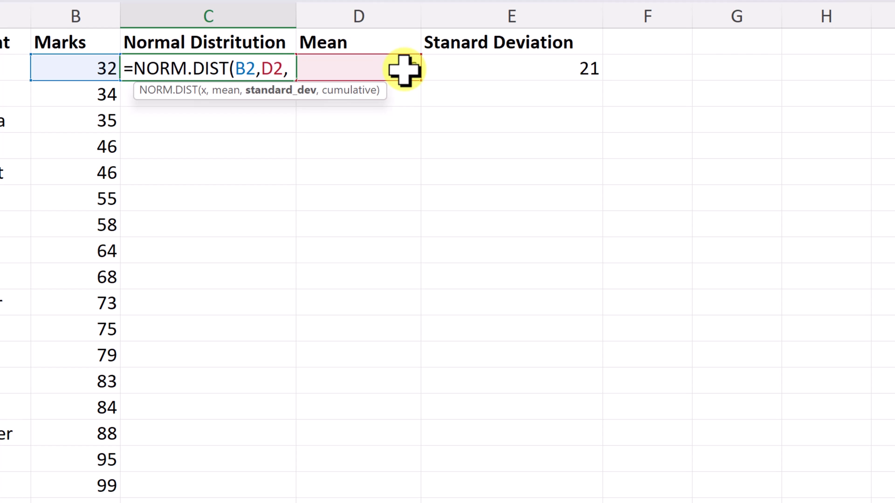
click(521, 71)
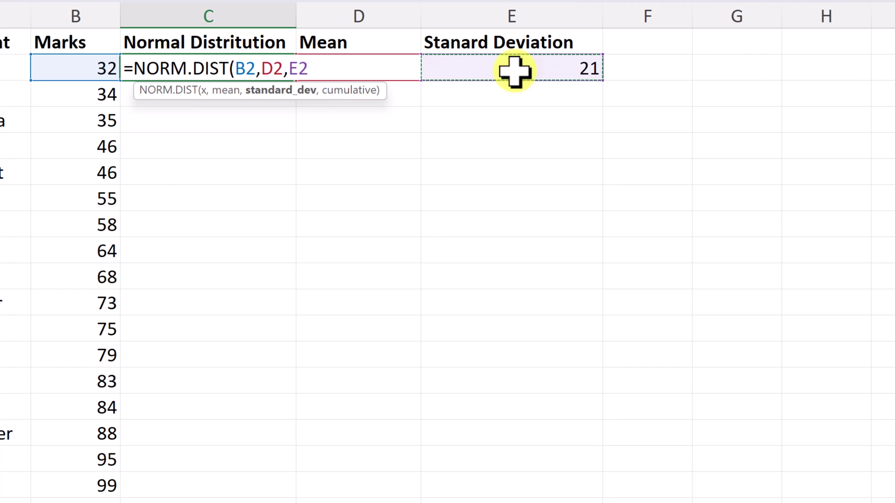
text(,)
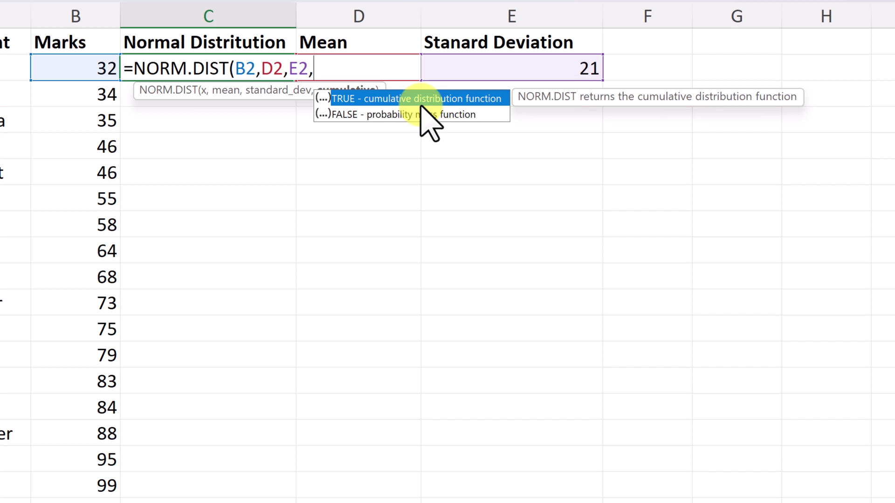
- Finish the formula with FALSE for a non-cumulative result, giving 0.005287917
click(400, 116)
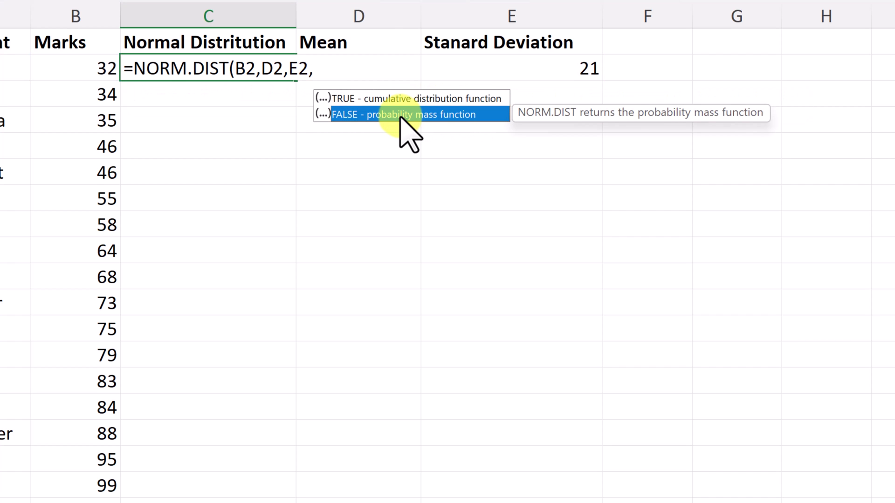
double_click(400, 117)
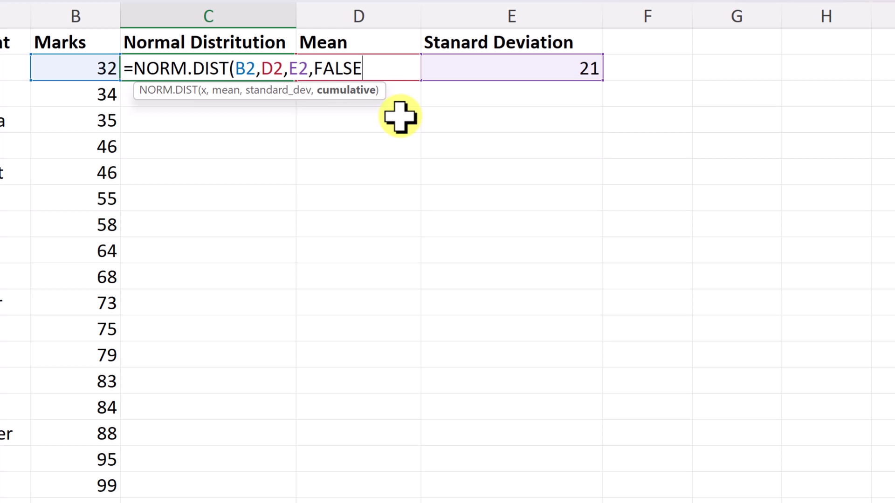
text())
key(Return)
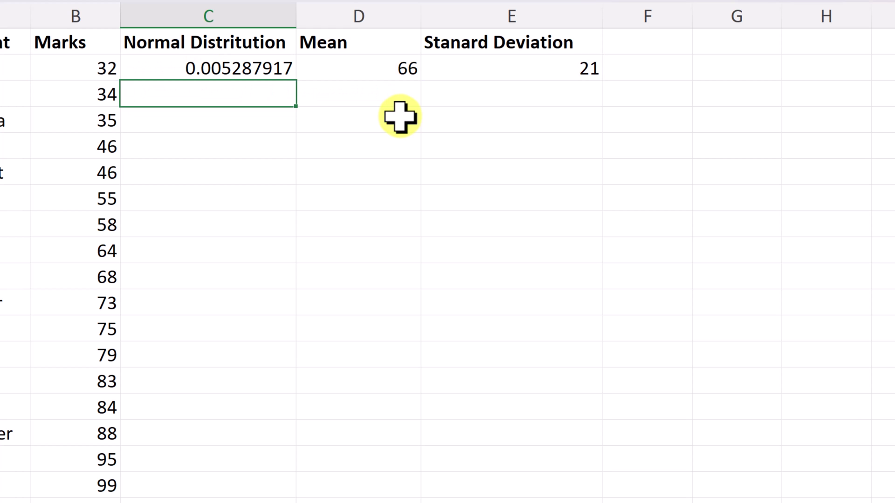
click(265, 75)
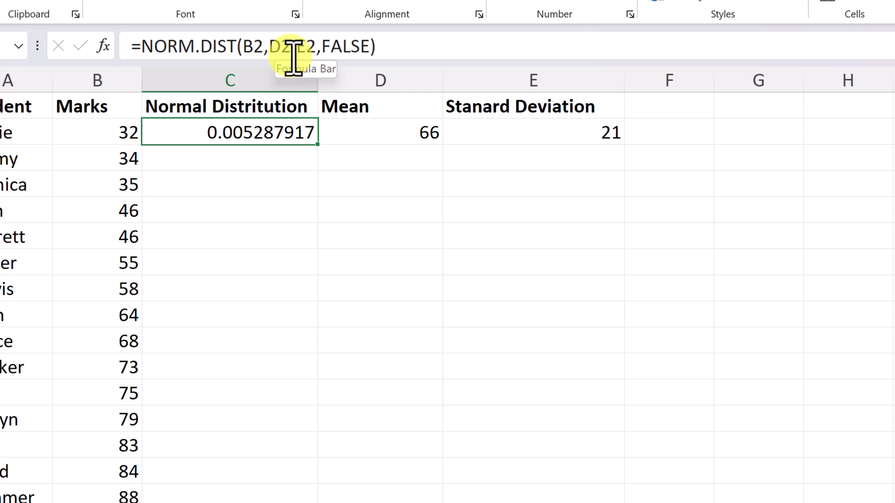
- Change C2's formula to =NORM.DIST(B2,$D$2,$E$2,FALSE) with absolute mean and deviation references
click(286, 46)
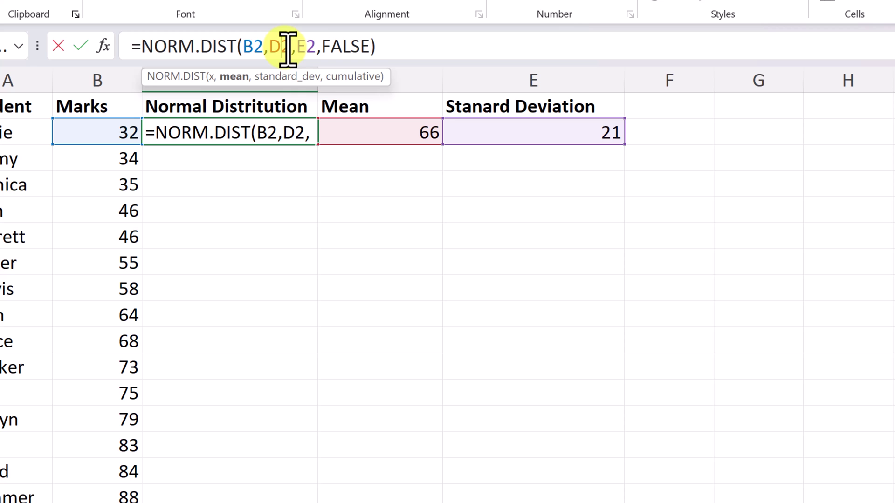
key(F5)
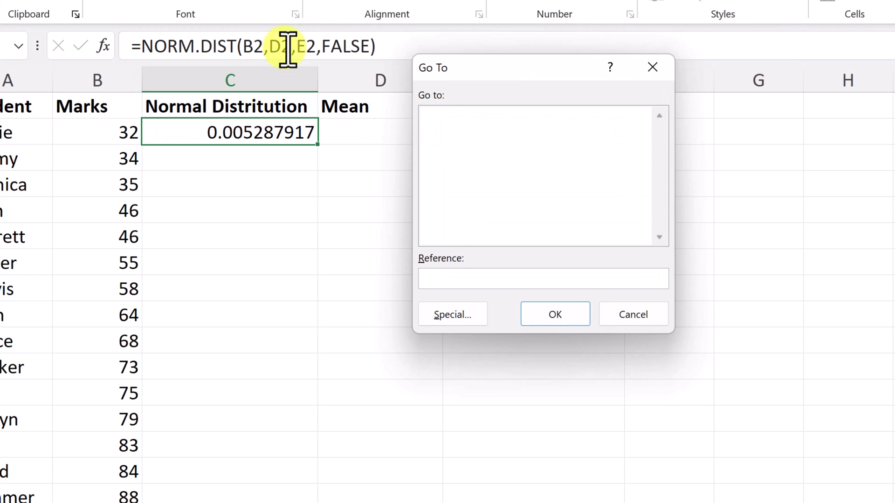
click(653, 68)
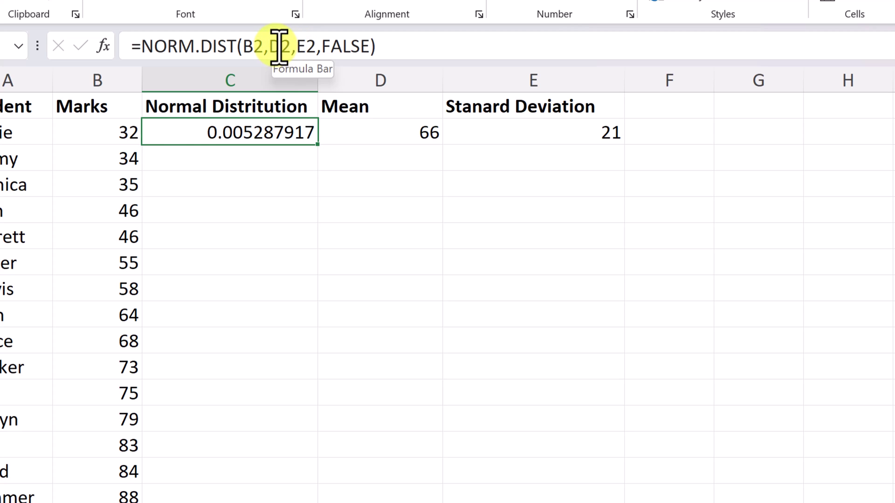
click(281, 47)
key(F4)
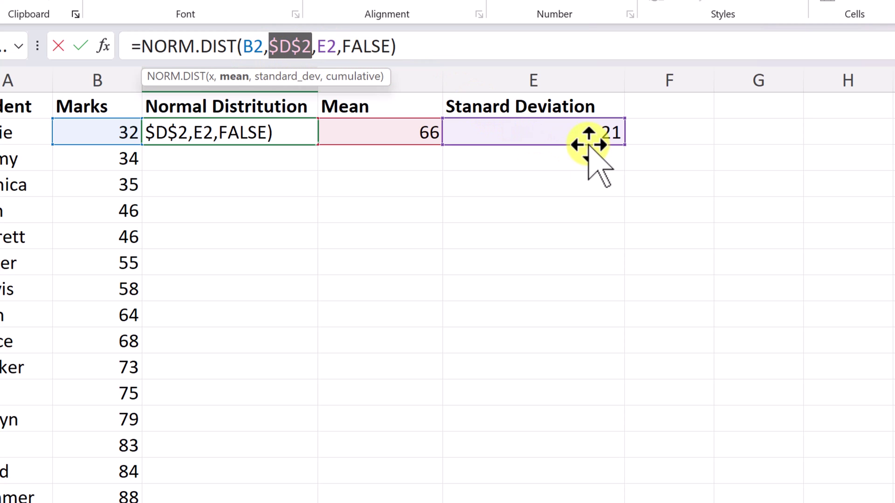
click(332, 47)
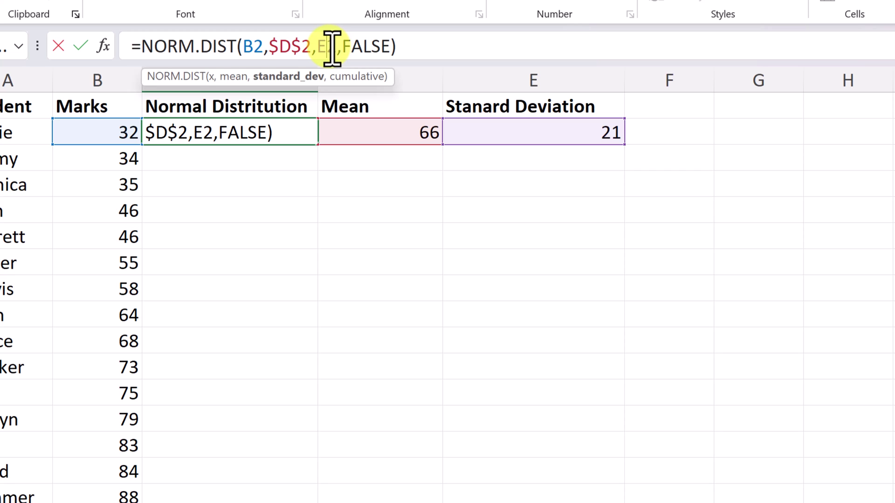
key(F4)
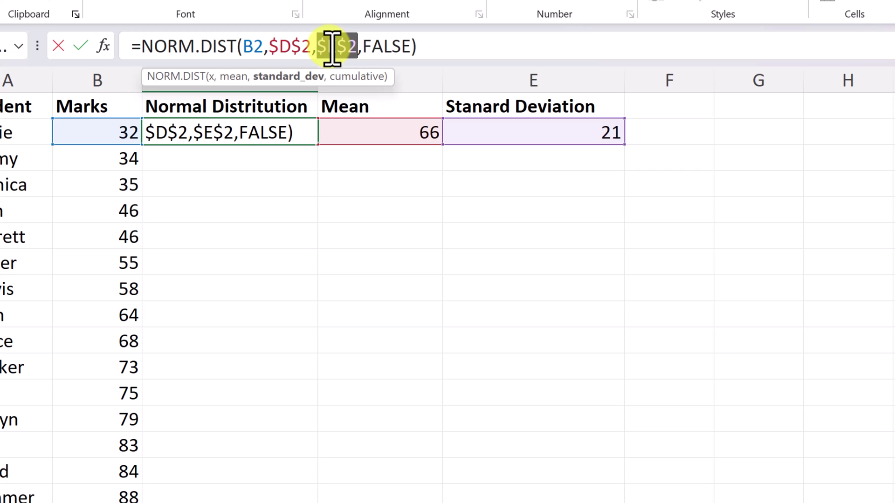
key(Return)
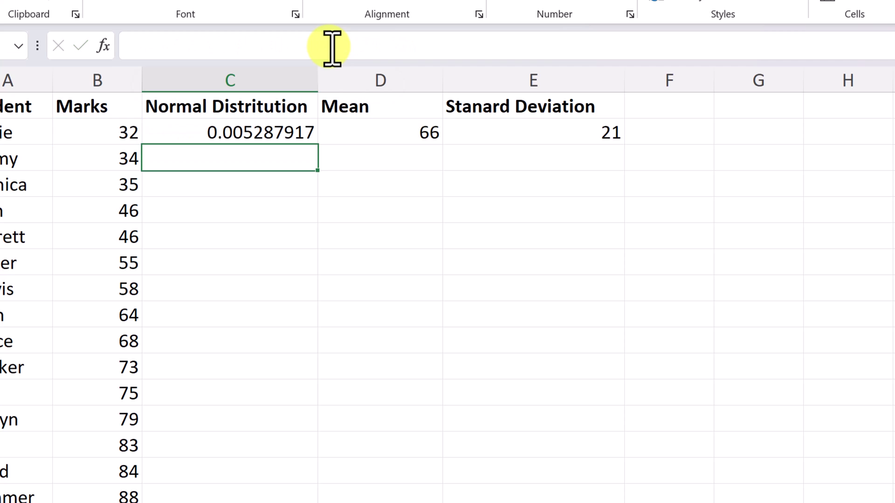
click(265, 134)
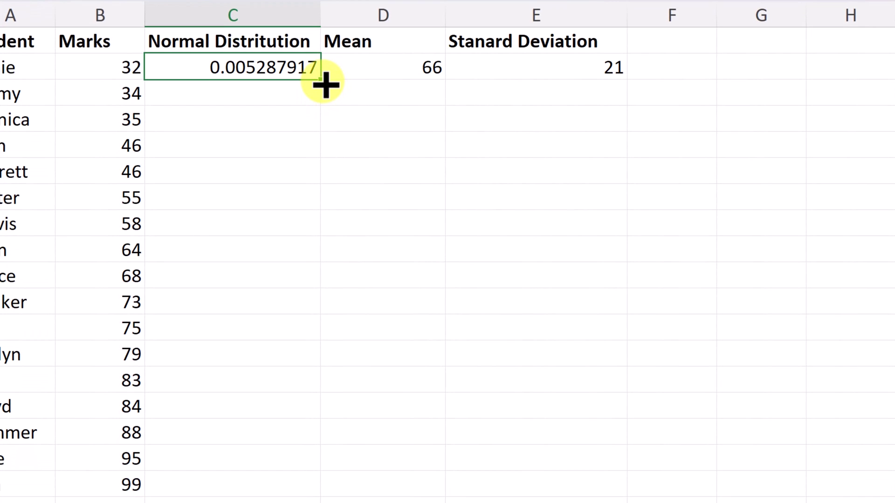
double_click(321, 80)
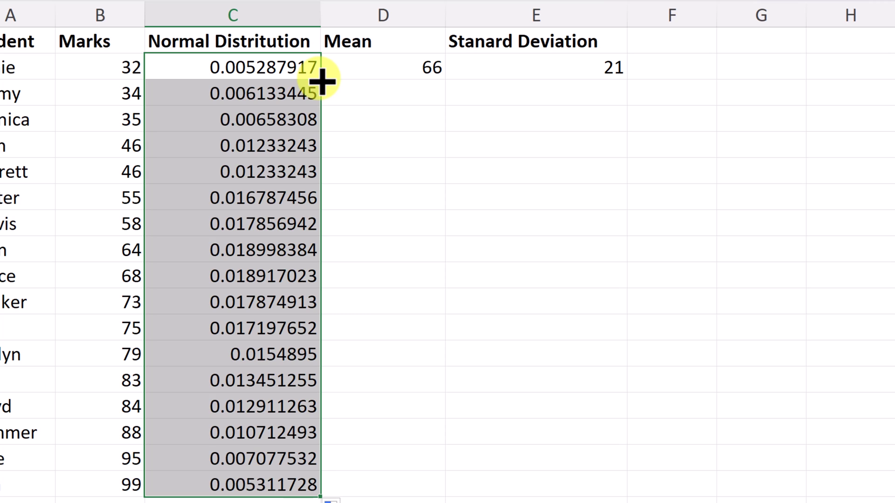
click(396, 456)
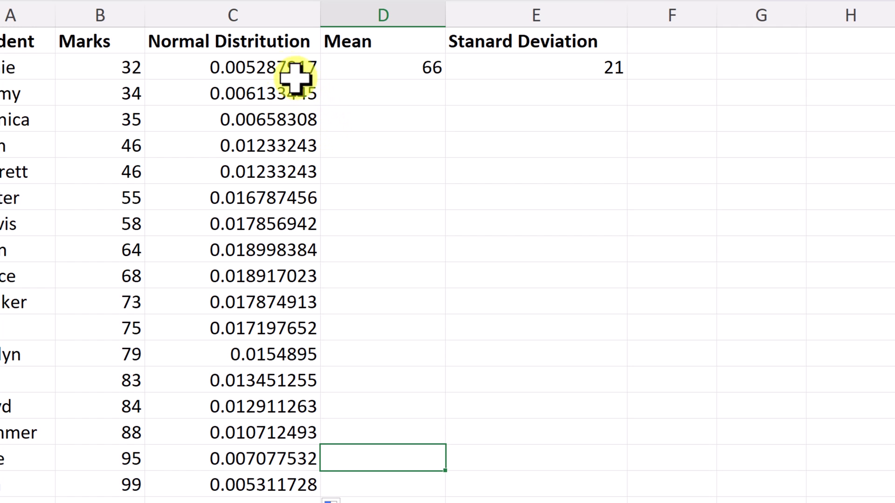
click(274, 67)
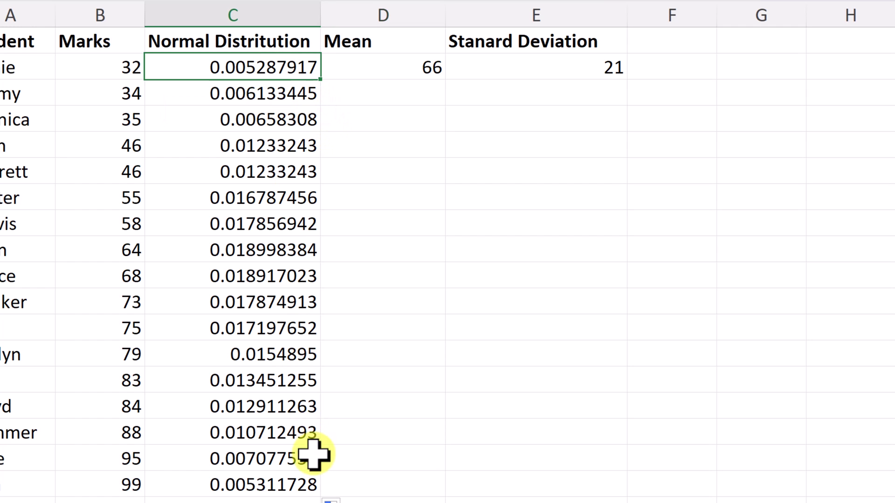
click(303, 484)
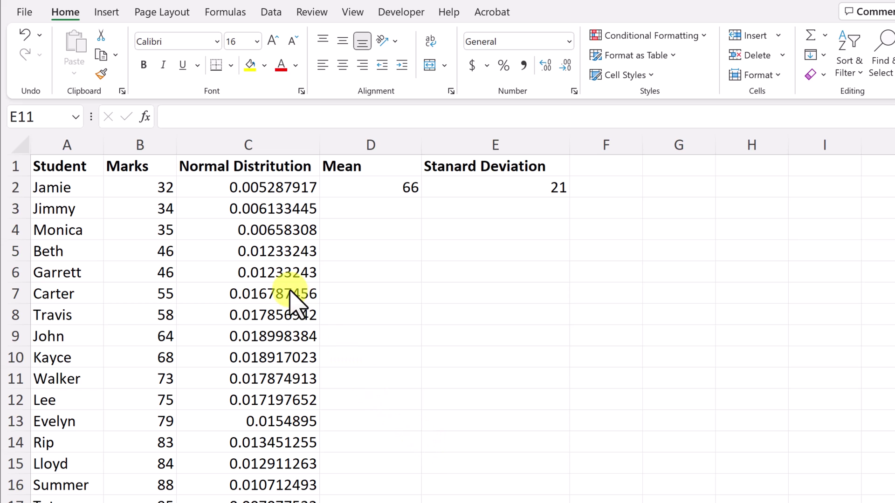
- Select B2:C18 (Marks and Normal Distribution) and look over the Insert tab's scatter chart types
drag(153, 157, 285, 486)
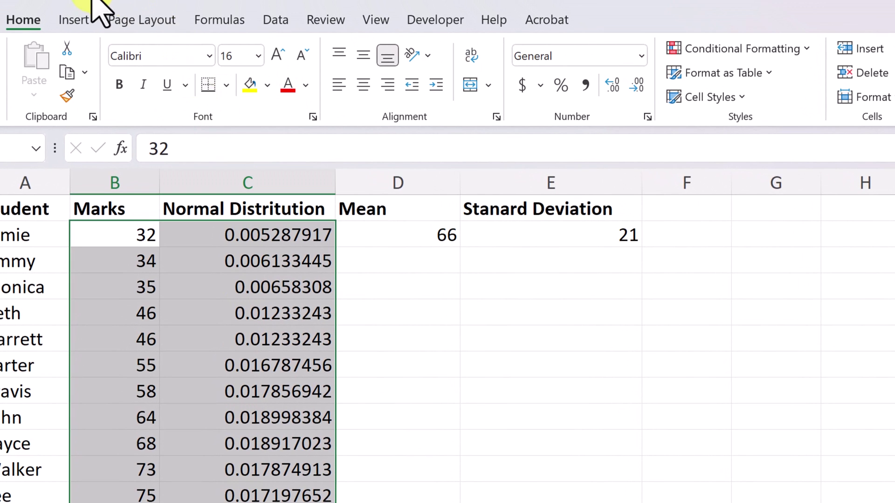
click(75, 20)
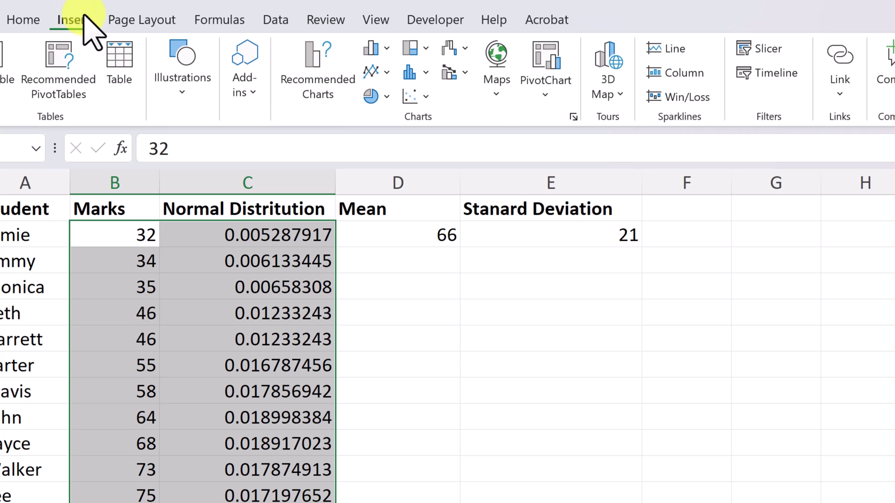
click(425, 97)
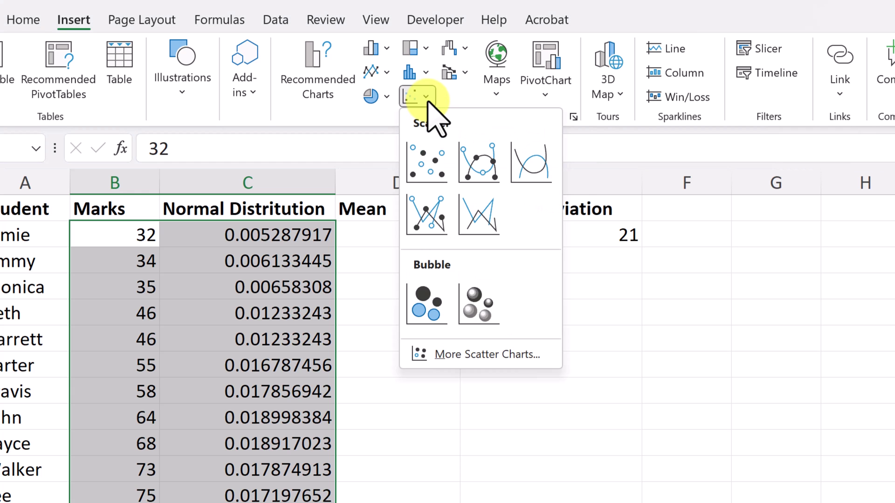
click(426, 100)
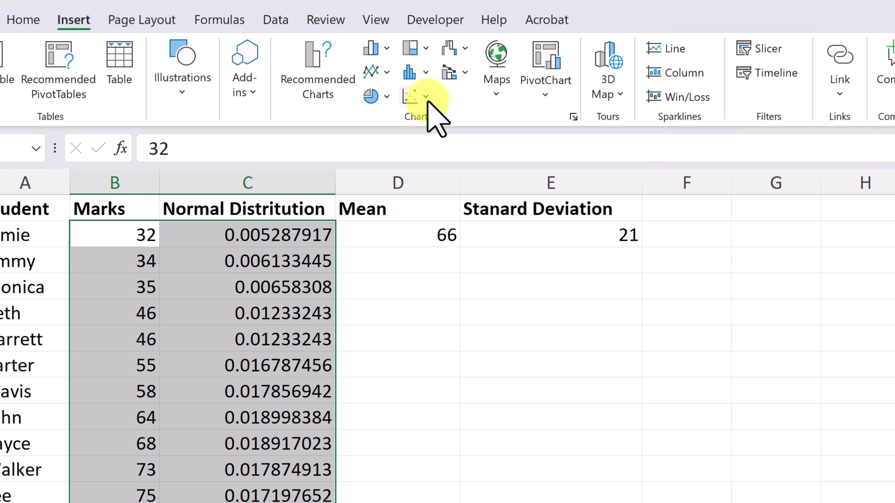
- Choose Scatter with Smooth Lines under All Charts > X Y (Scatter) in Recommended Charts
click(319, 60)
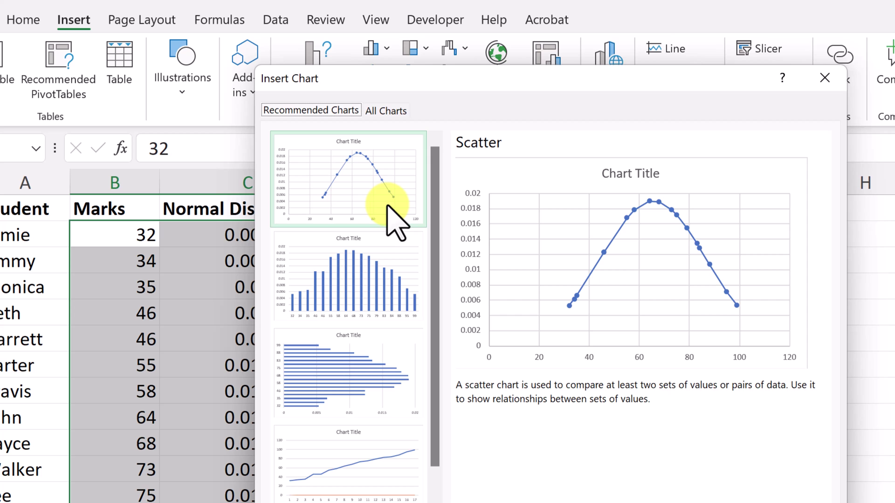
click(395, 111)
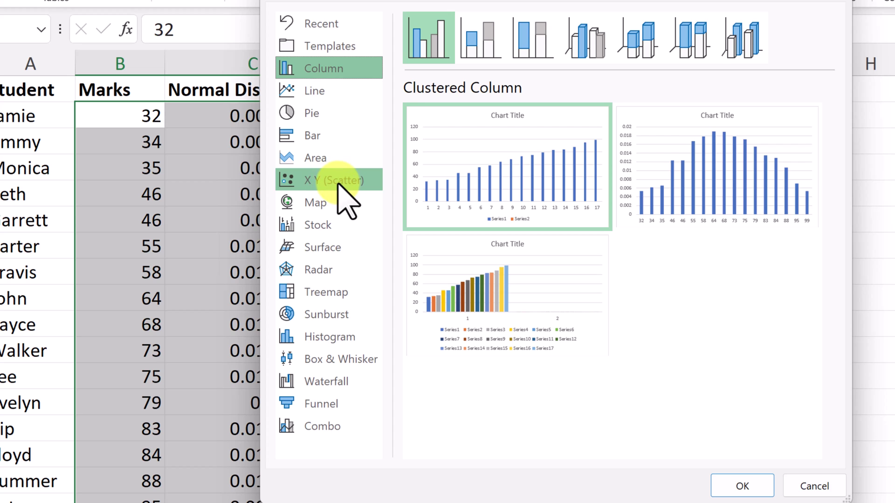
click(338, 183)
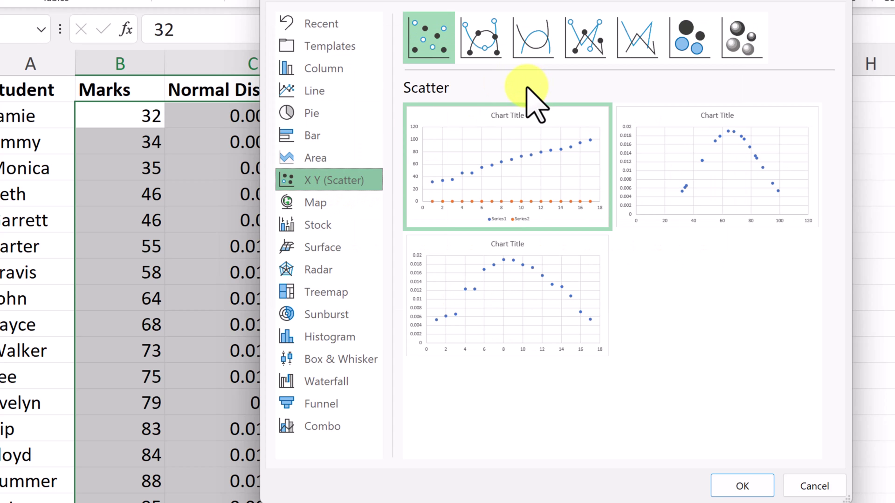
click(541, 46)
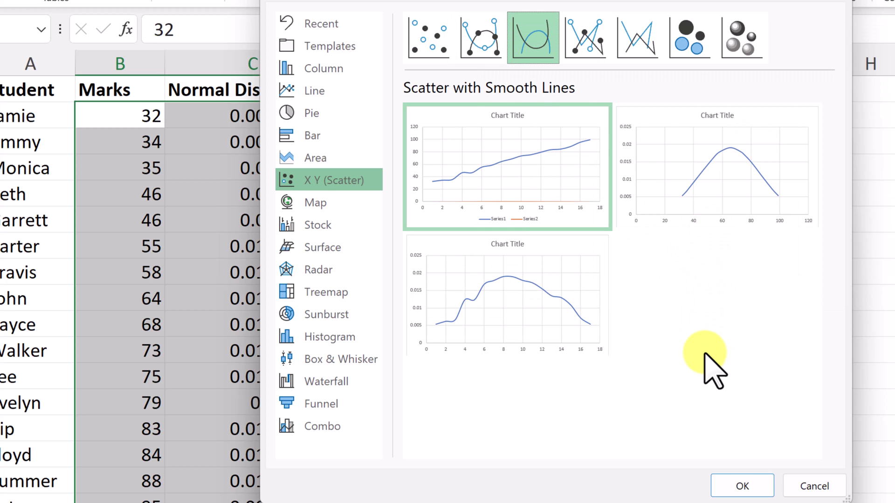
- Insert the smooth-line scatter chart, move it beside the data and enlarge it
click(746, 486)
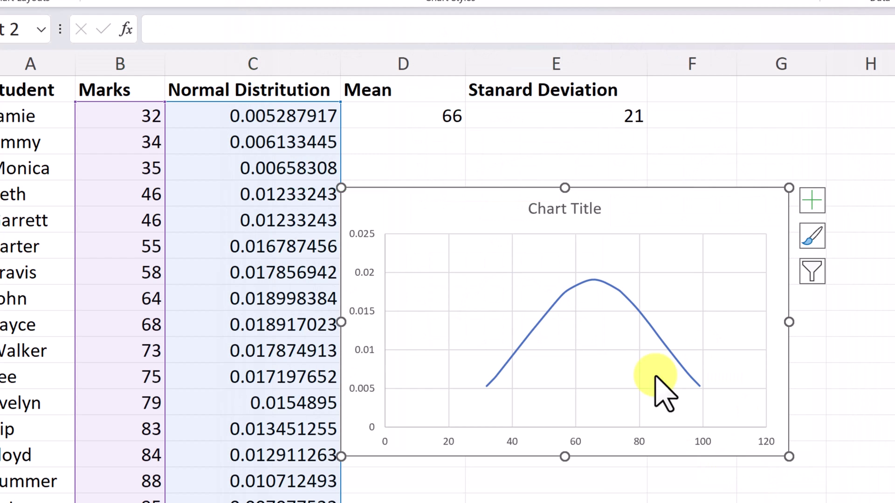
drag(467, 201, 243, 137)
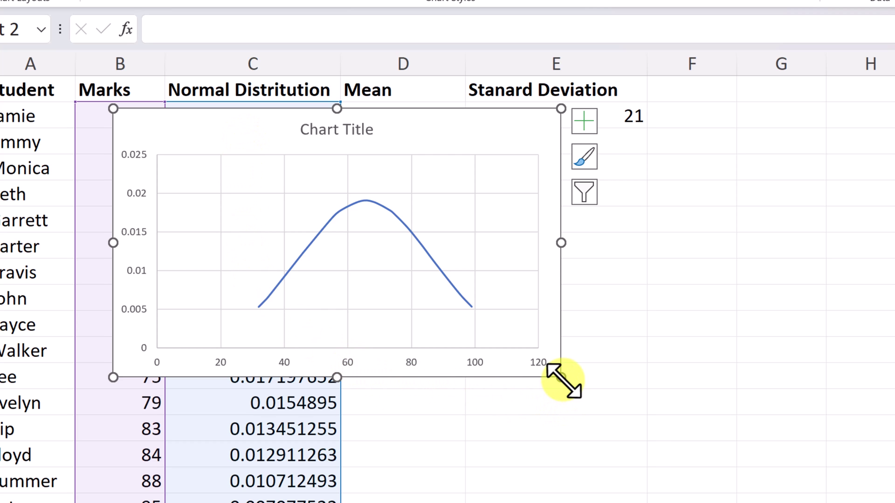
drag(562, 379, 609, 415)
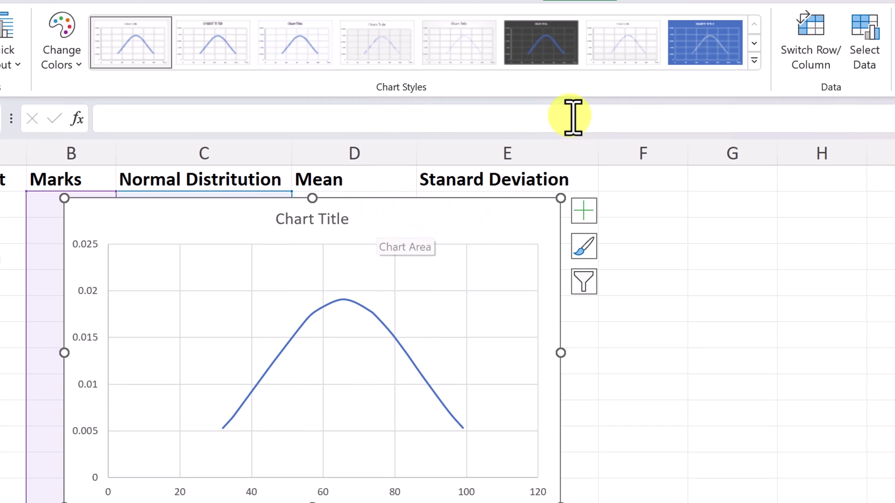
- Apply the blue chart style and retitle the chart 'BELL CURVE'
click(705, 47)
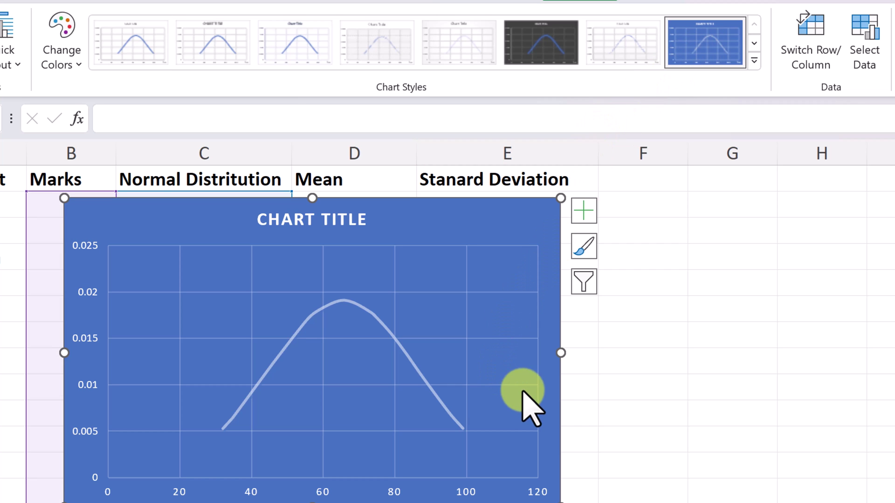
double_click(336, 222)
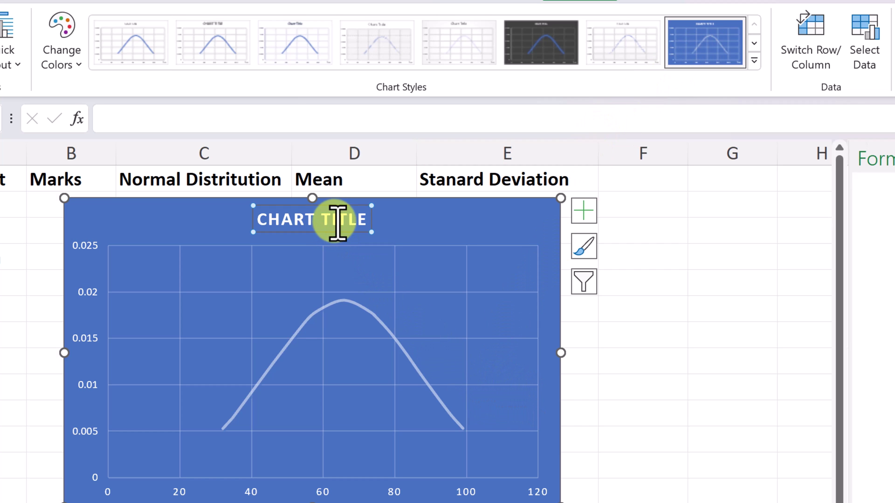
drag(366, 220, 239, 220)
text(BEL)
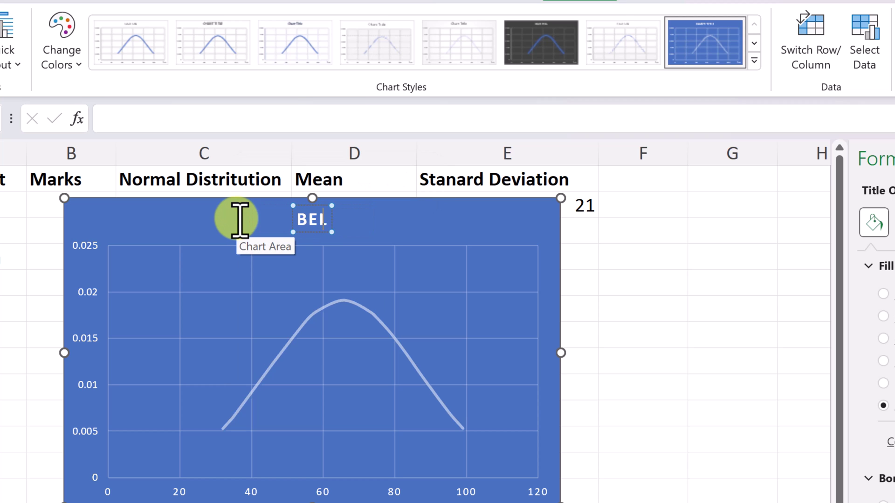
text(L CURVE)
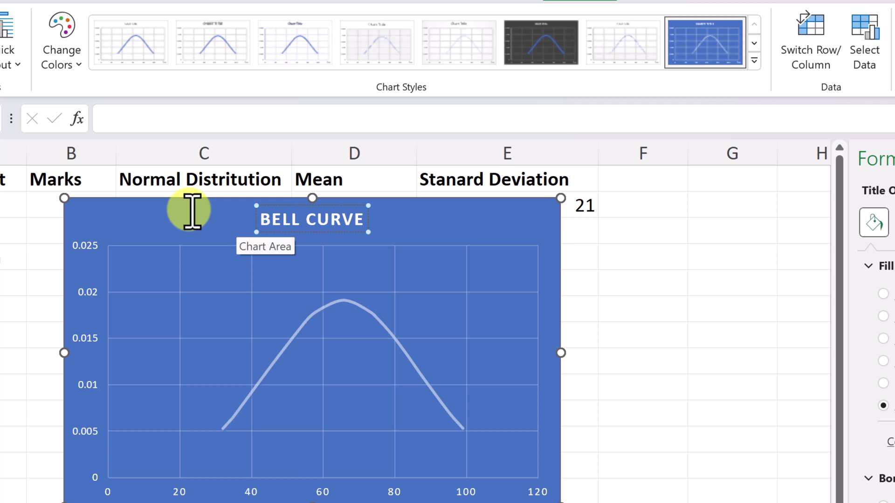
- Drag the BELL CURVE chart right over columns D to F, uncovering the Marks column
click(189, 210)
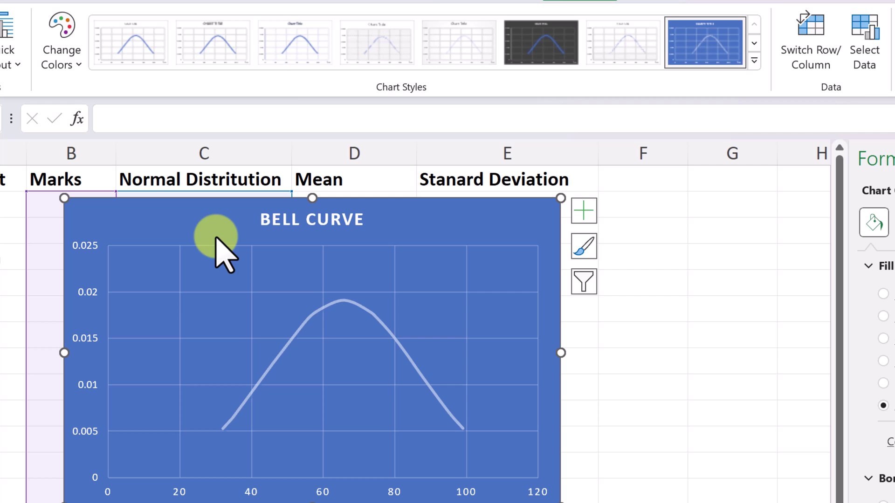
drag(218, 228, 298, 201)
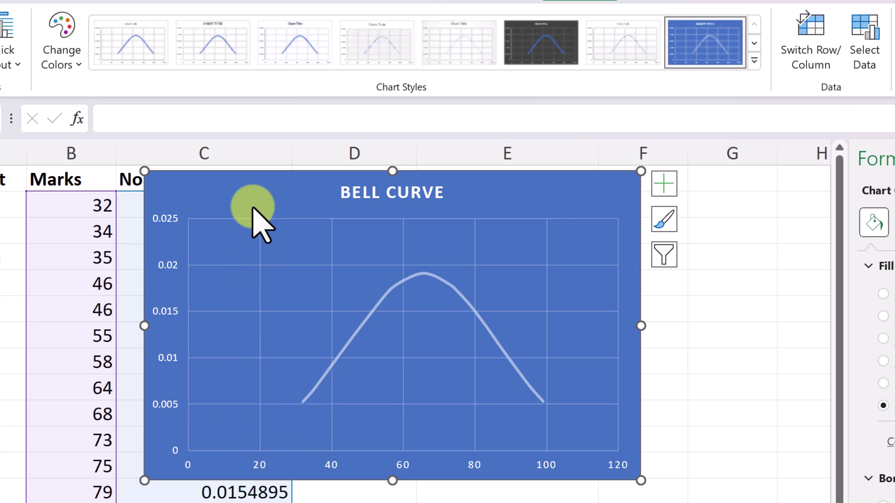
drag(250, 200, 334, 194)
click(96, 206)
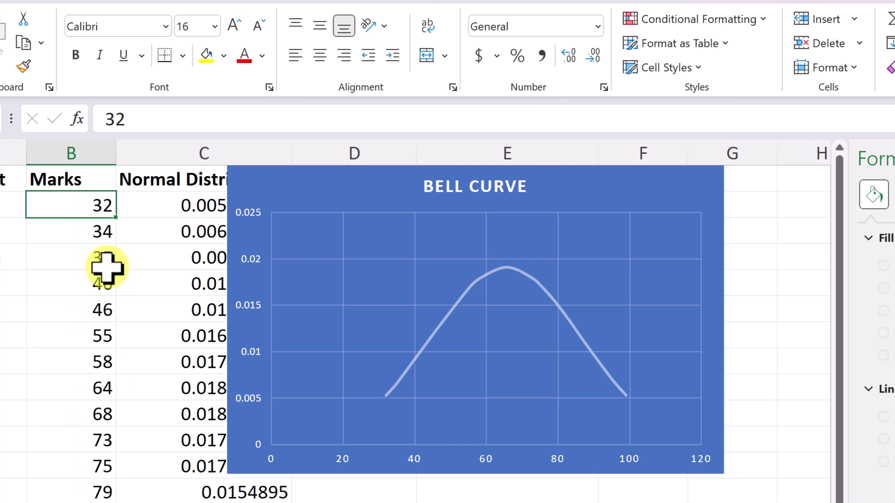
text(17)
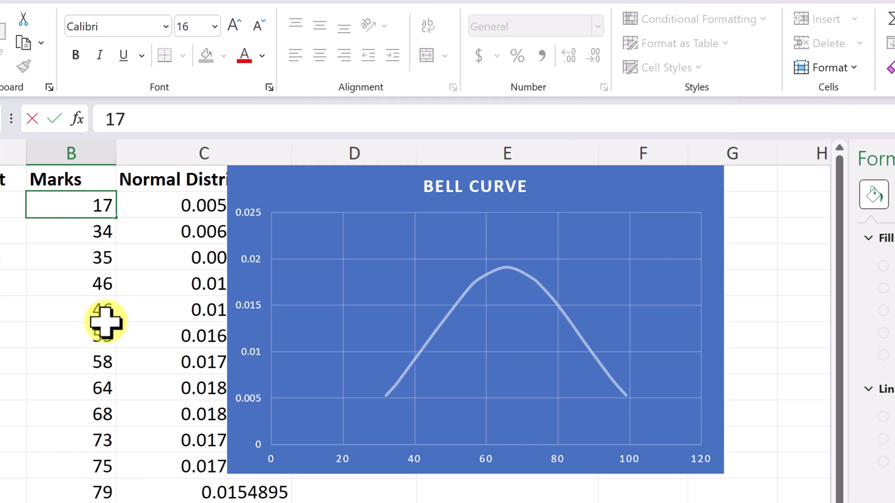
click(101, 316)
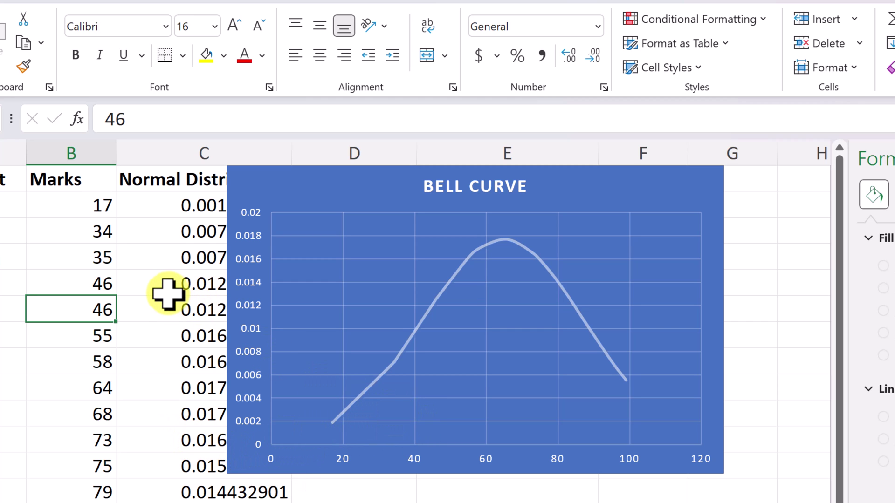
key(ctrl+z)
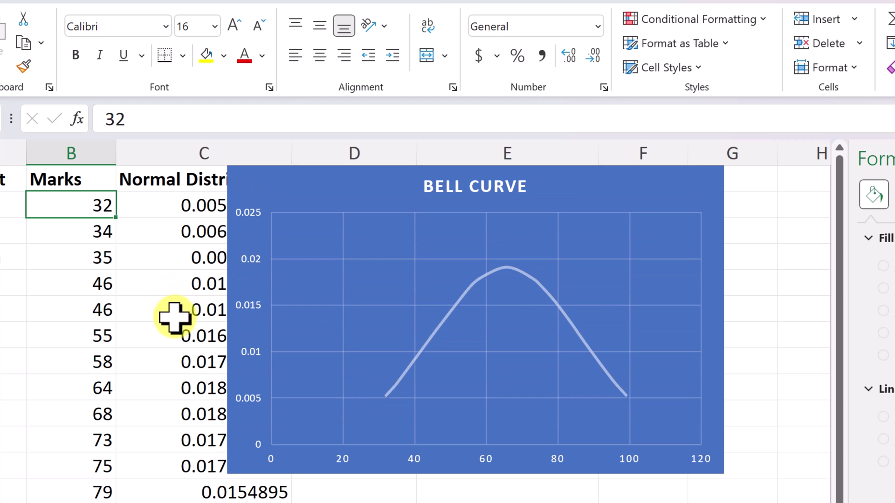